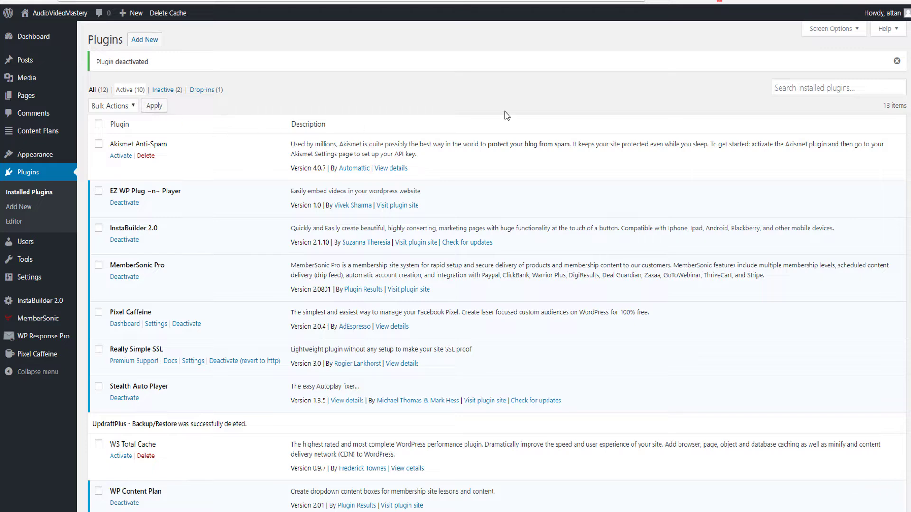
- Search the plugin directory for "updraft", and install and activate the UpdraftPlus WordPress Backup Plugin
left_click(144, 40)
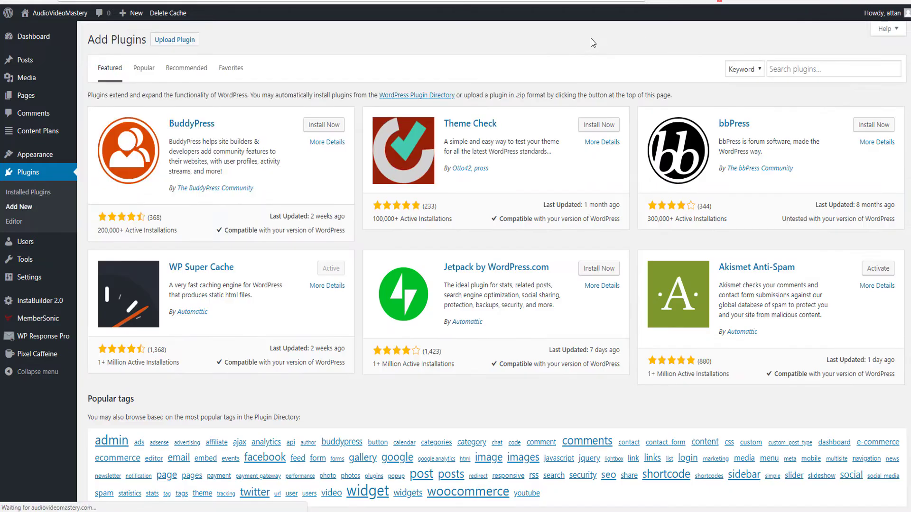
left_click(807, 70)
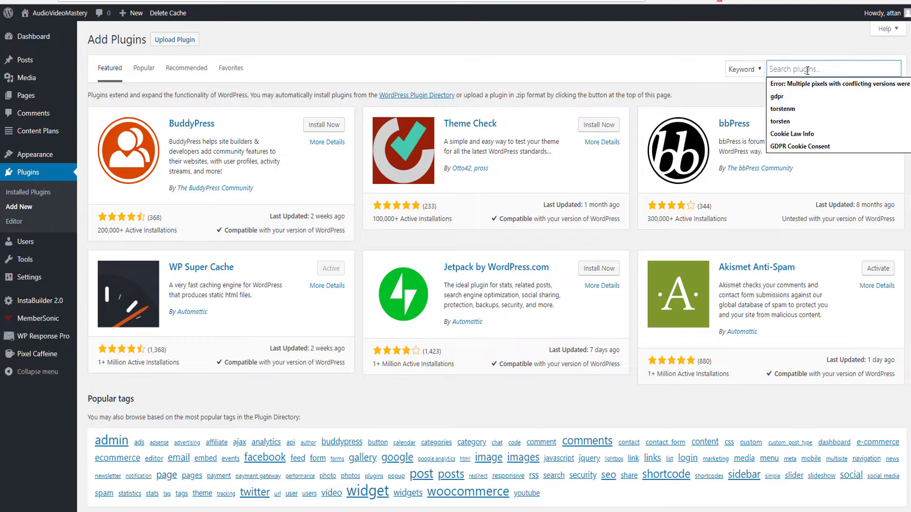
type("updraft")
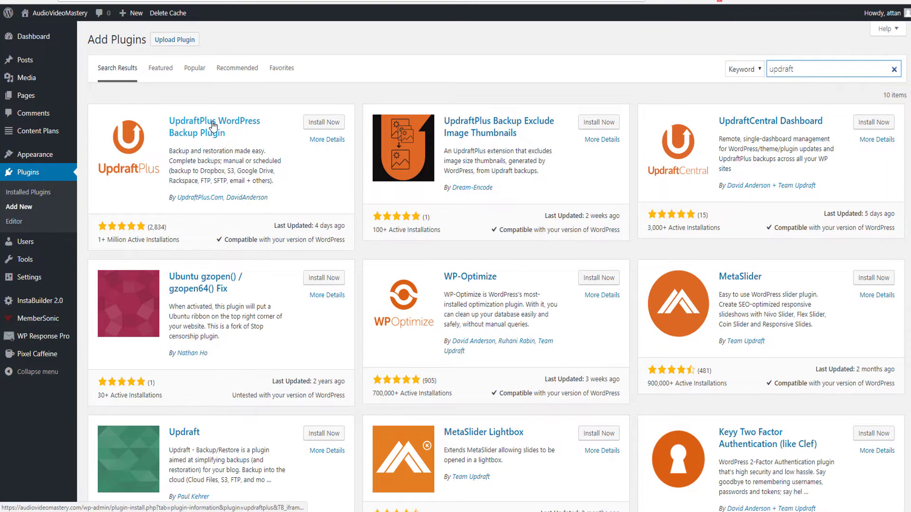
left_click(334, 125)
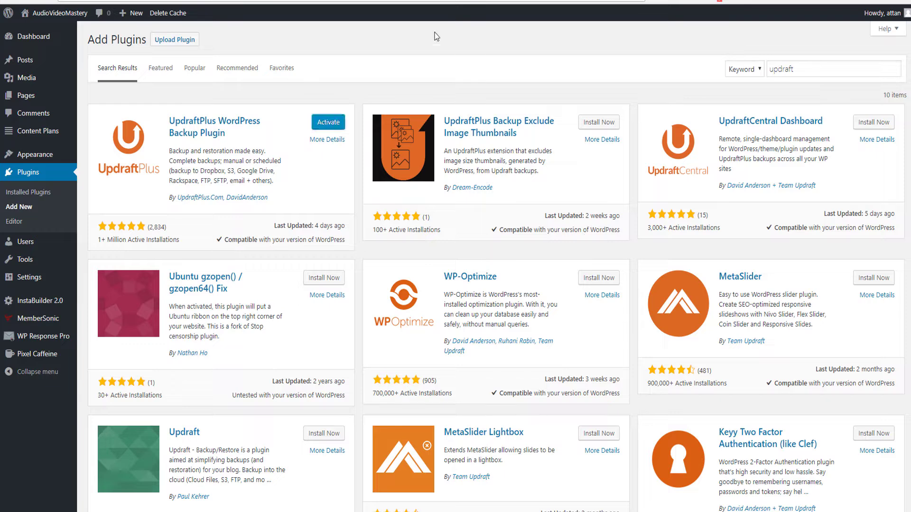
left_click(332, 126)
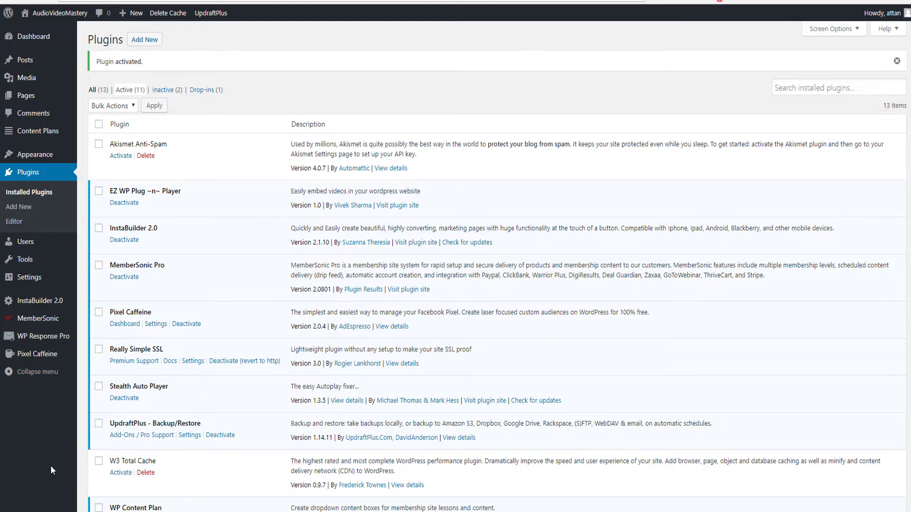
- Open the UpdraftPlus backup settings and set the files backup schedule to Weekly
left_click(188, 437)
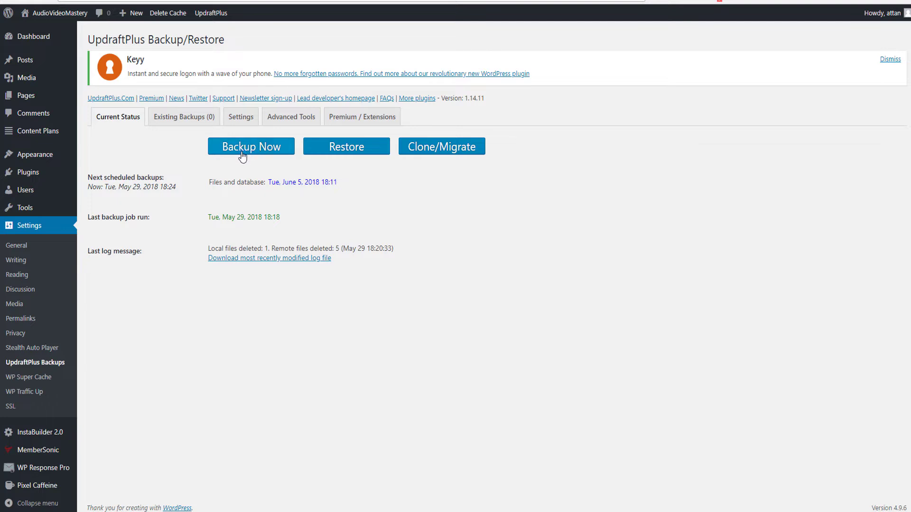
left_click(241, 120)
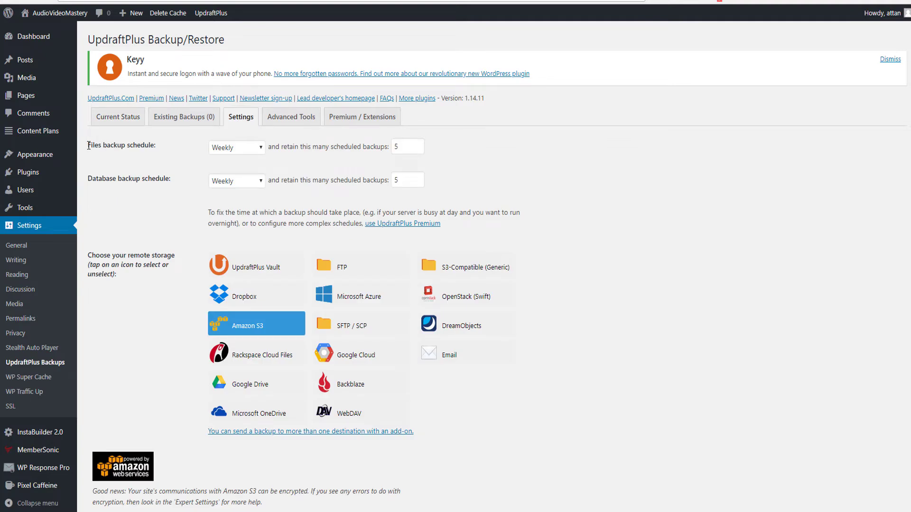
left_click_drag(88, 146, 161, 145)
left_click(141, 149)
left_click(251, 149)
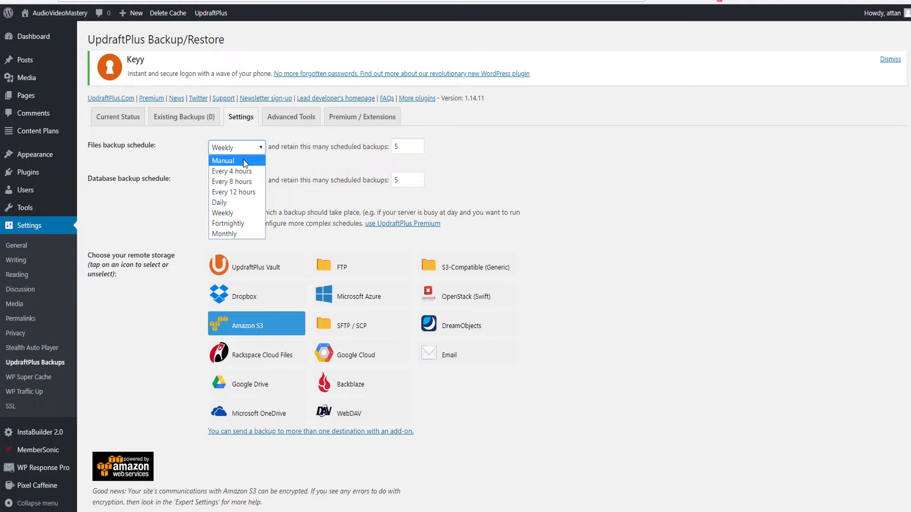
left_click(238, 216)
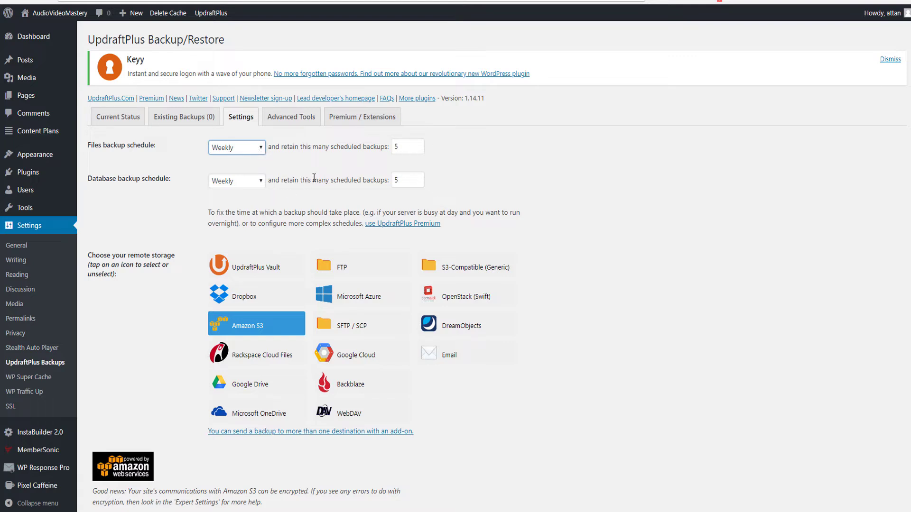
- Review the files backup retention count and its schedule setting
left_click(313, 152)
left_click_drag(307, 147, 376, 146)
left_click(385, 145)
left_click(406, 147)
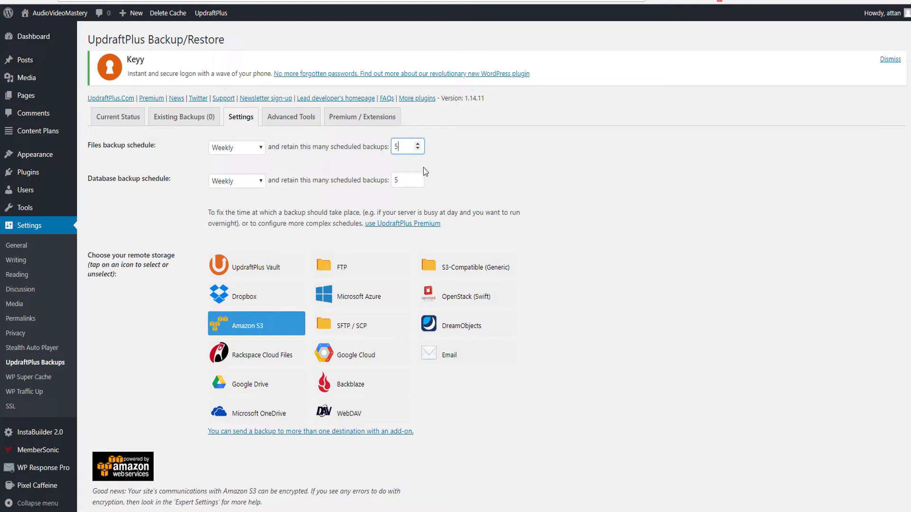
left_click(246, 150)
left_click(246, 149)
- Deselect Amazon S3 as the remote storage, look over the remaining backup settings, and select Amazon S3 again
scroll(487, 391, "down", 2)
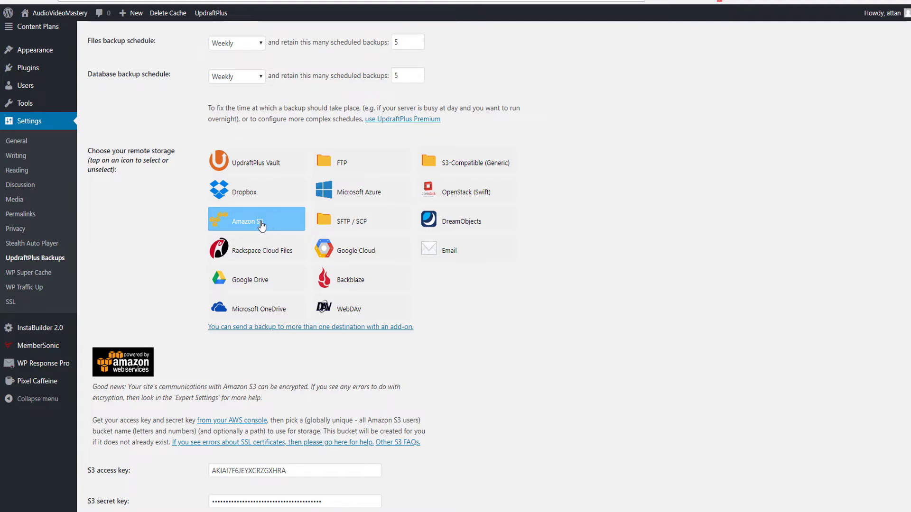
left_click(261, 223)
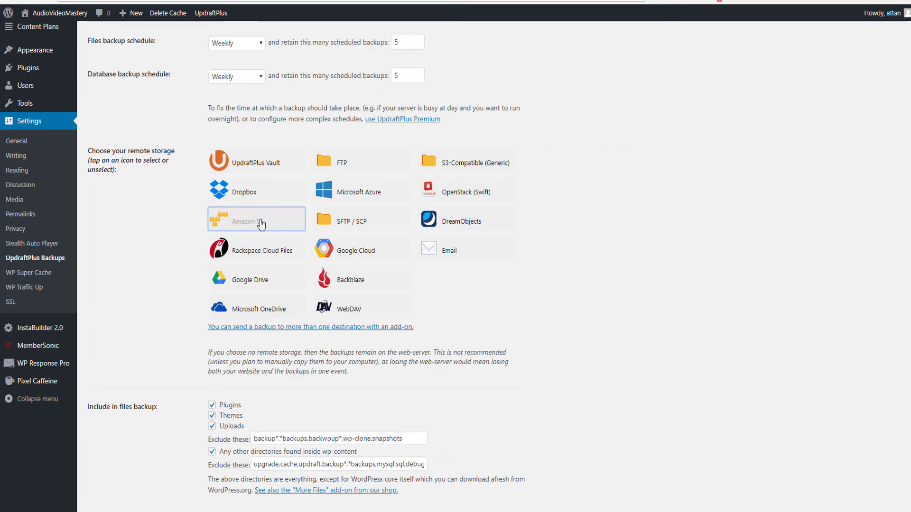
scroll(261, 223, "down", 4)
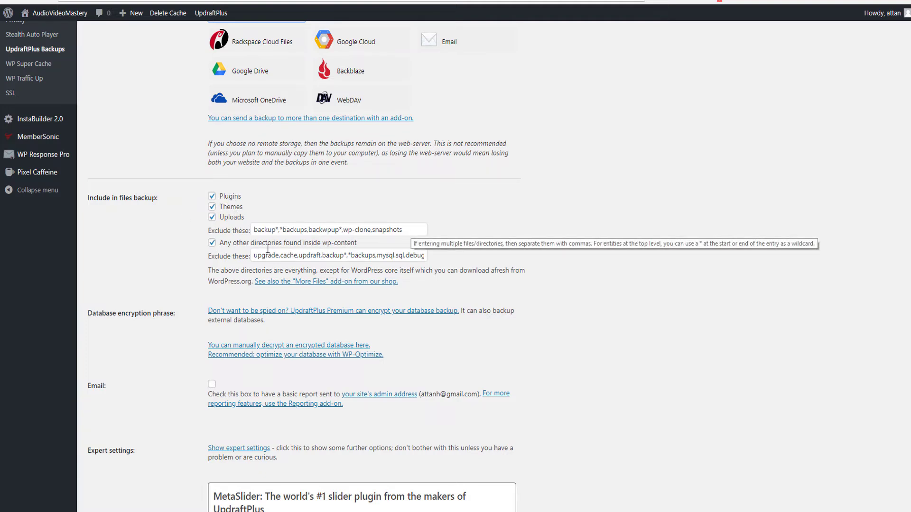
scroll(365, 306, "down", 4)
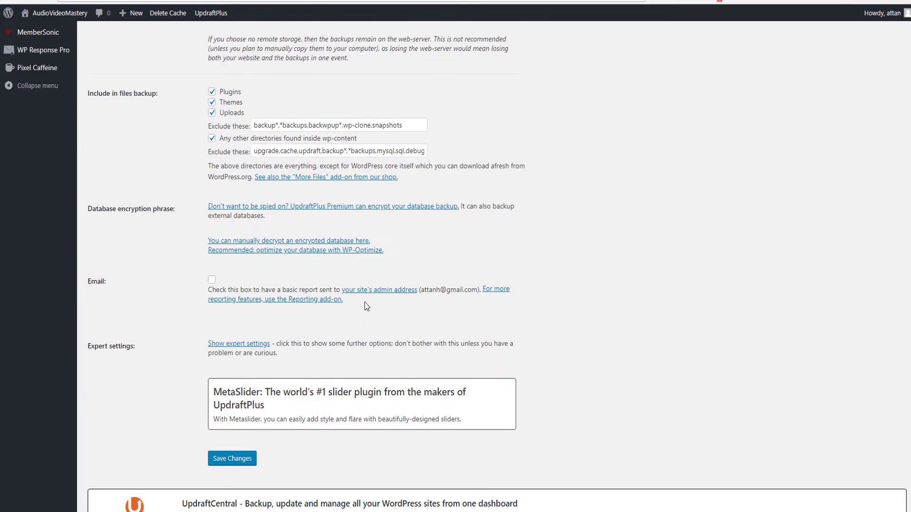
scroll(365, 306, "up", 9)
left_click(286, 233)
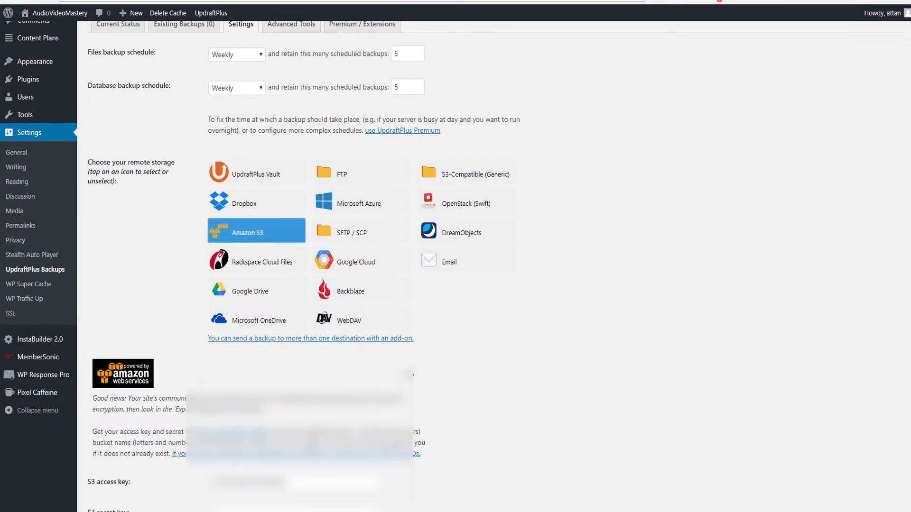
- Check the S3 access key, secret key and location fields, and save the backup settings with Amazon S3 as remote storage
scroll(287, 237, "down", 4)
scroll(502, 274, "down", 4)
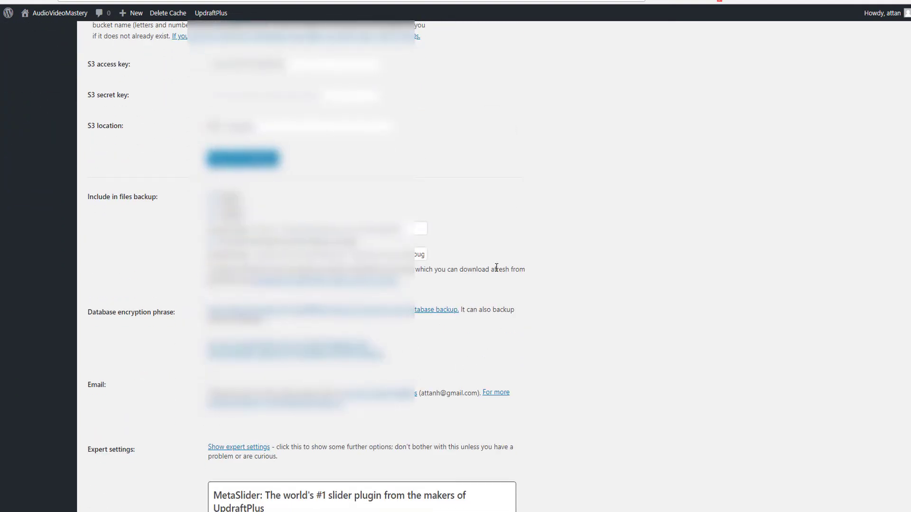
scroll(482, 261, "up", 2)
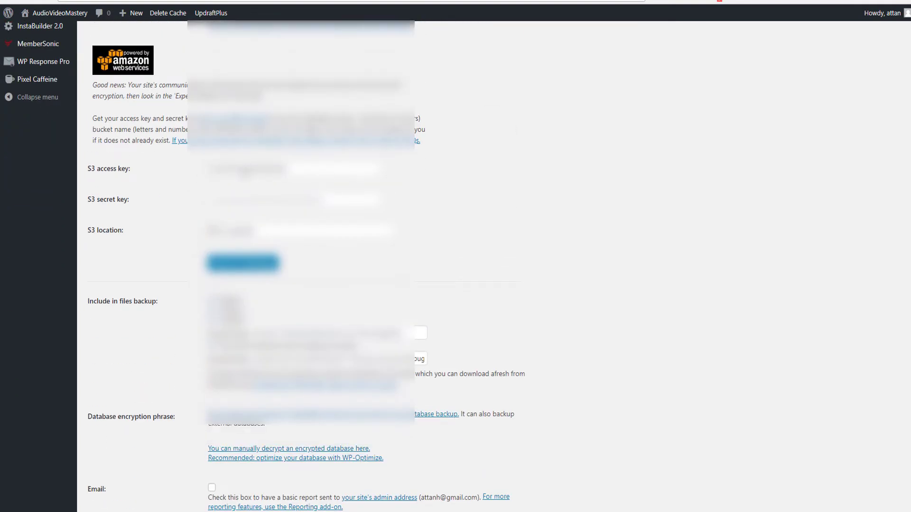
left_click_drag(308, 169, 148, 166)
left_click(325, 170)
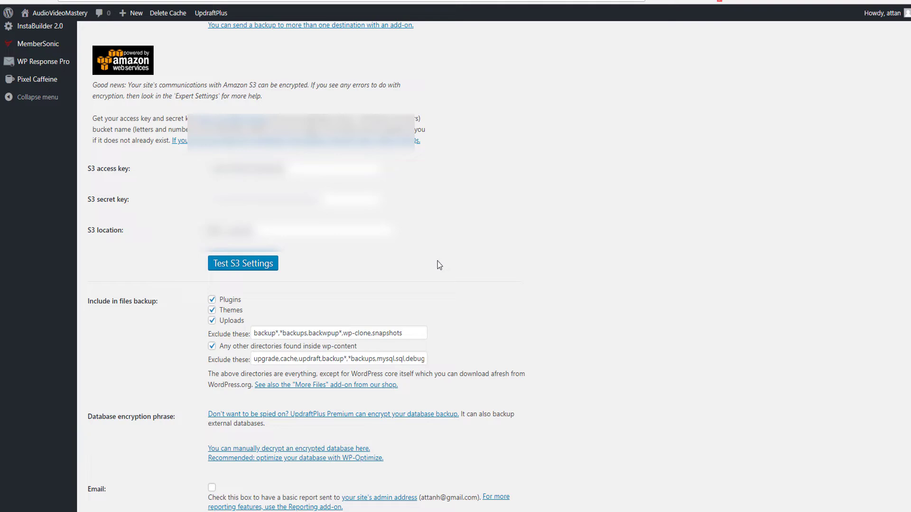
scroll(443, 264, "down", 4)
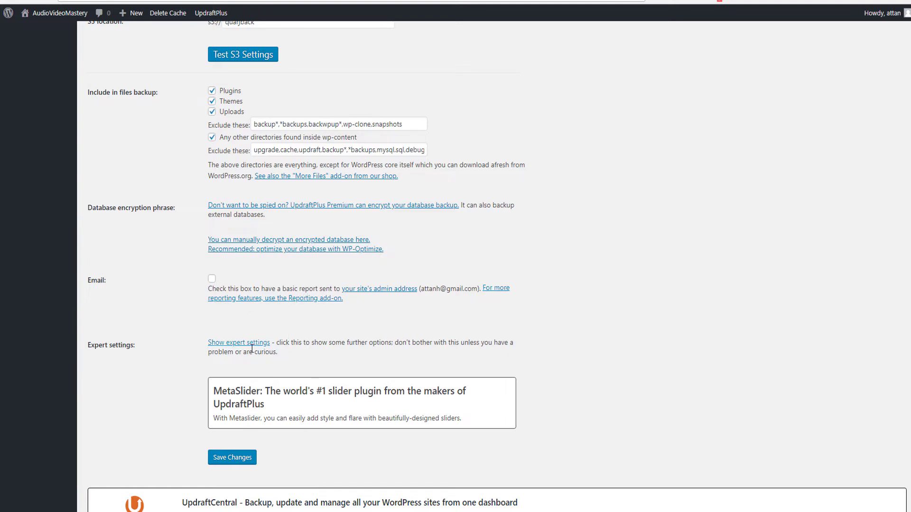
scroll(252, 348, "down", 2)
left_click(234, 367)
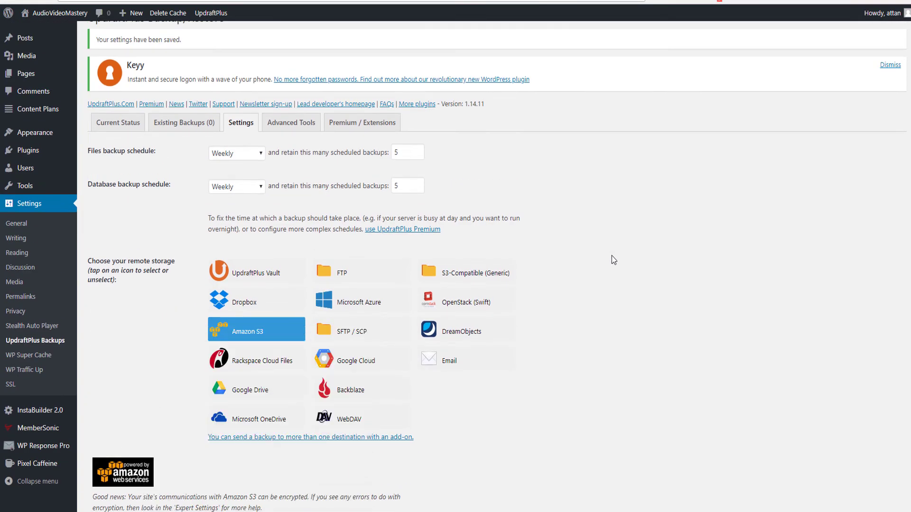
- Test the Amazon S3 settings, read the test result message and dismiss it
scroll(402, 310, "down", 5)
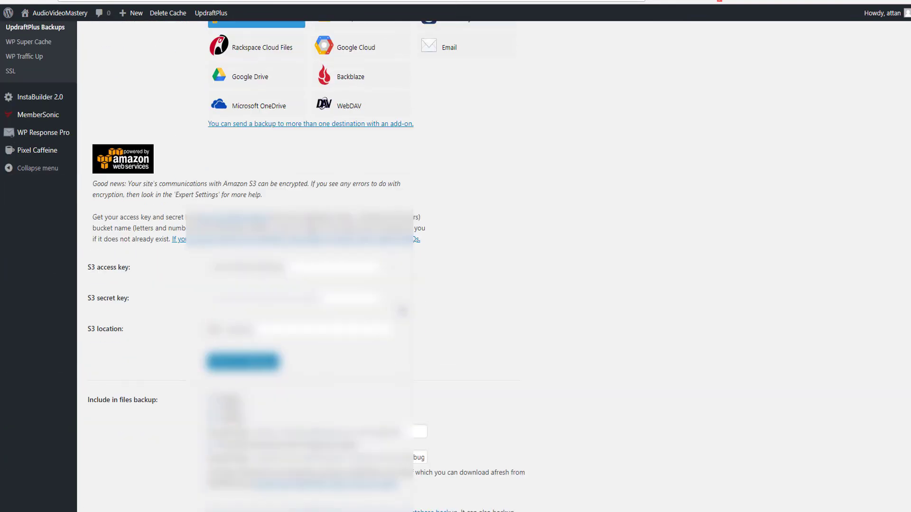
left_click(251, 362)
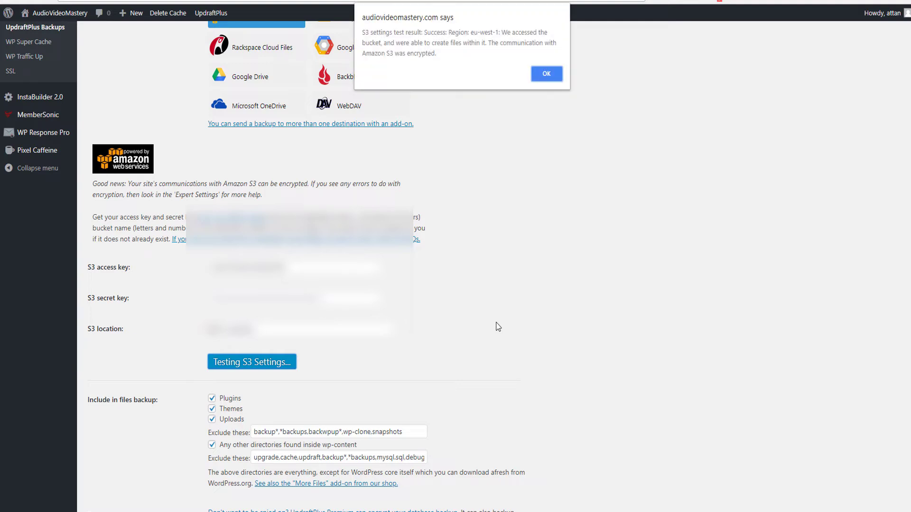
left_click_drag(429, 33, 400, 34)
left_click_drag(473, 36, 503, 52)
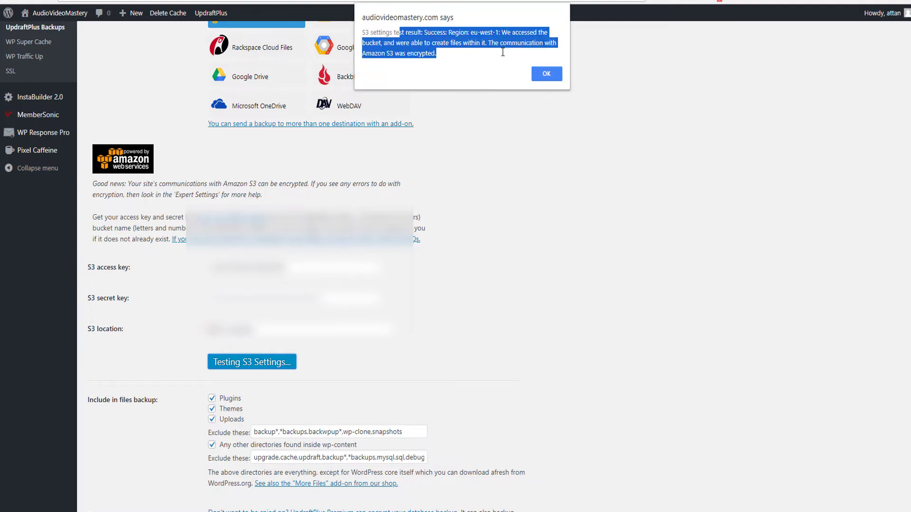
left_click(547, 74)
- Check the existing backups and start a one-time backup of the database and files, sent to remote storage
scroll(256, 166, "up", 7)
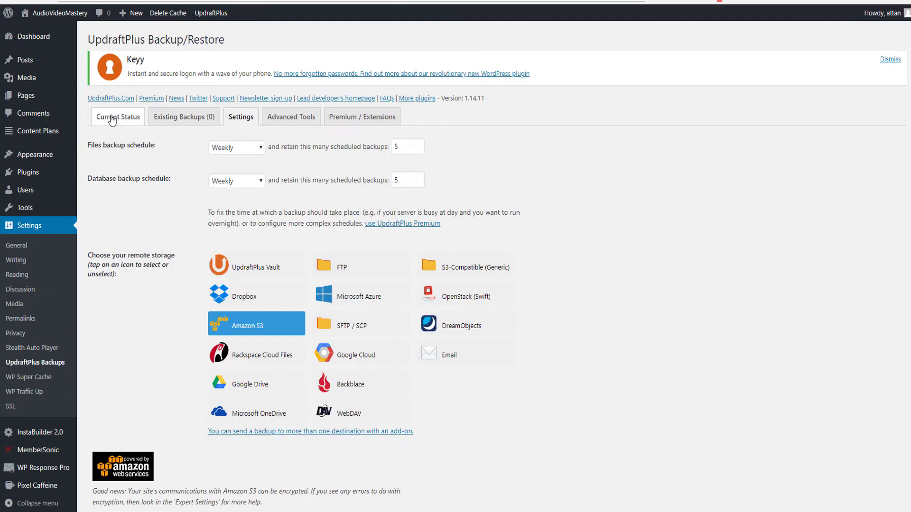
left_click(173, 122)
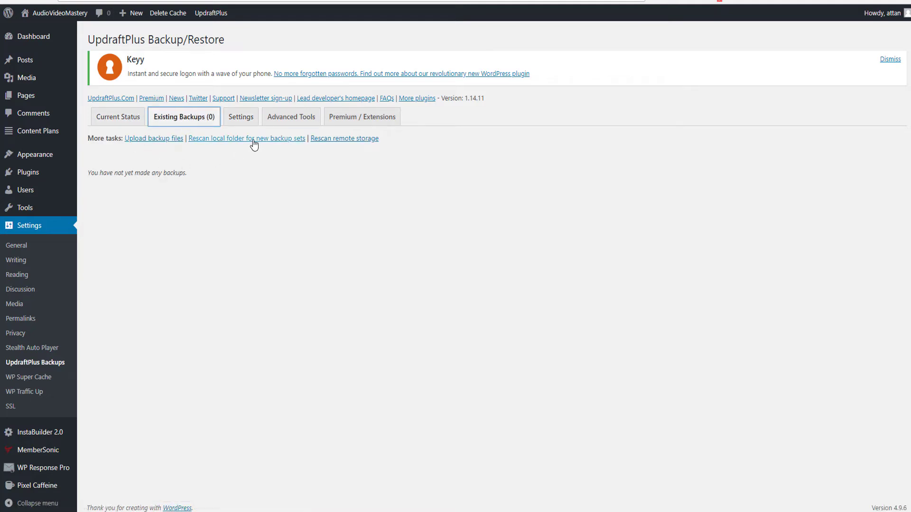
left_click(118, 120)
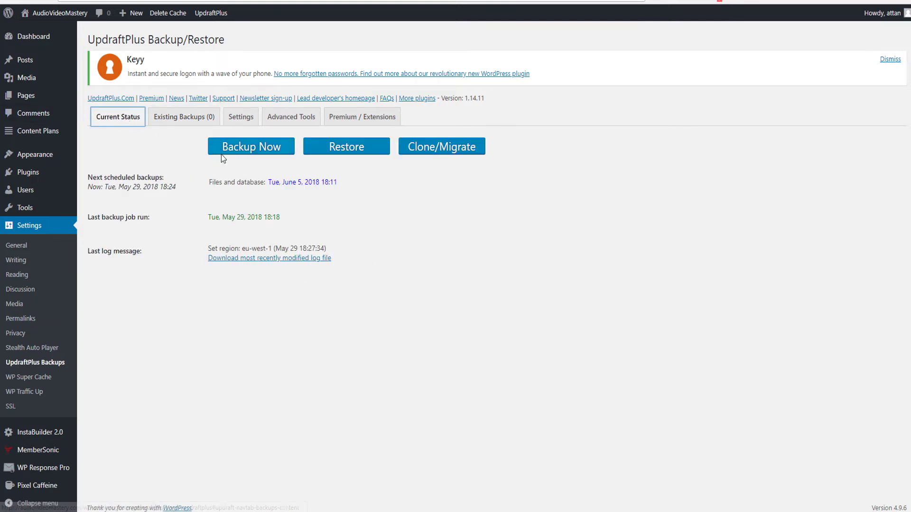
left_click(271, 149)
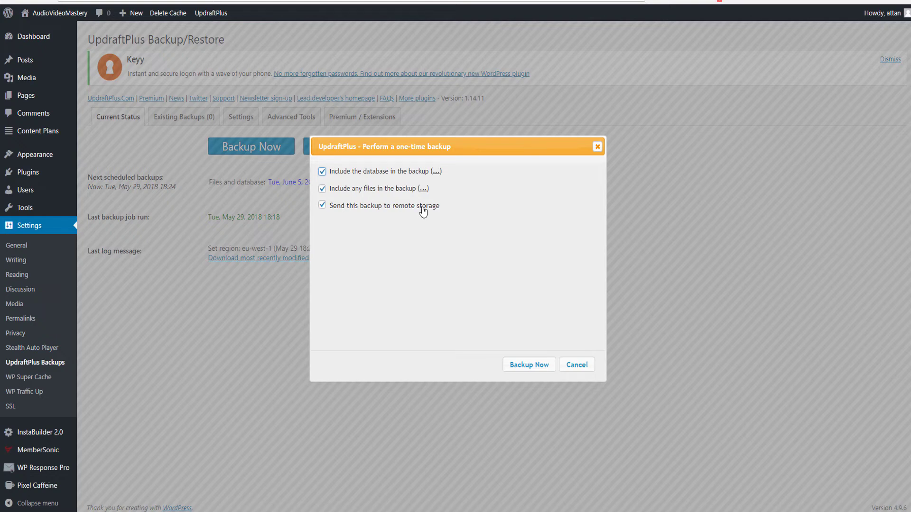
left_click(540, 366)
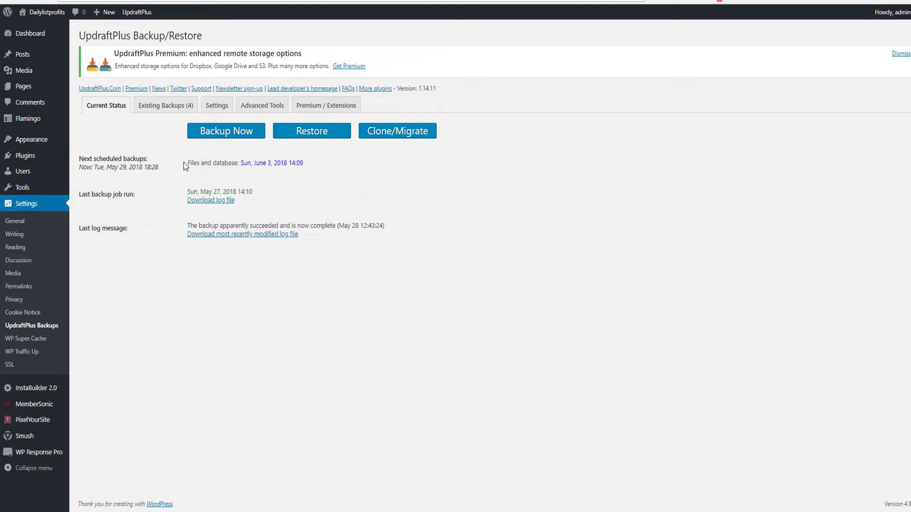
- Open the Dailylistprofits site's existing backups, request the Others download from the May 27, 2018 14:10 backup, and close the download notice
left_click(175, 111)
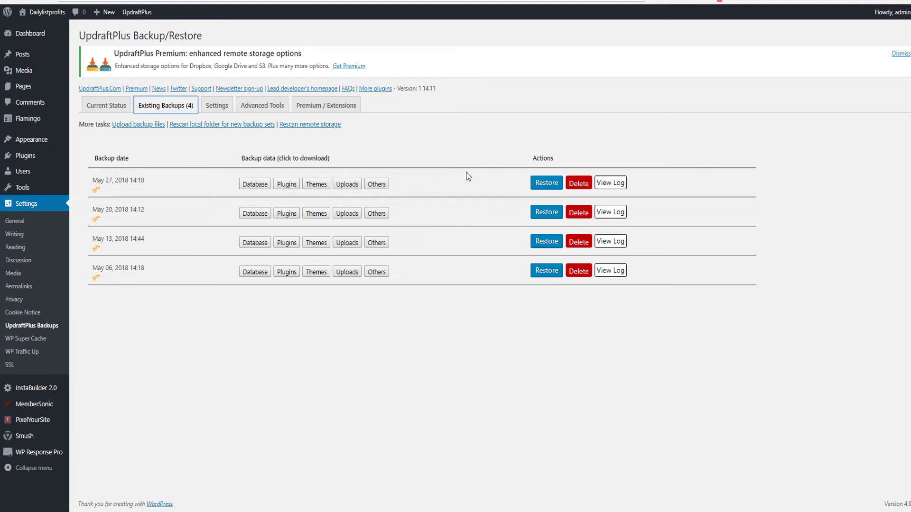
left_click(380, 185)
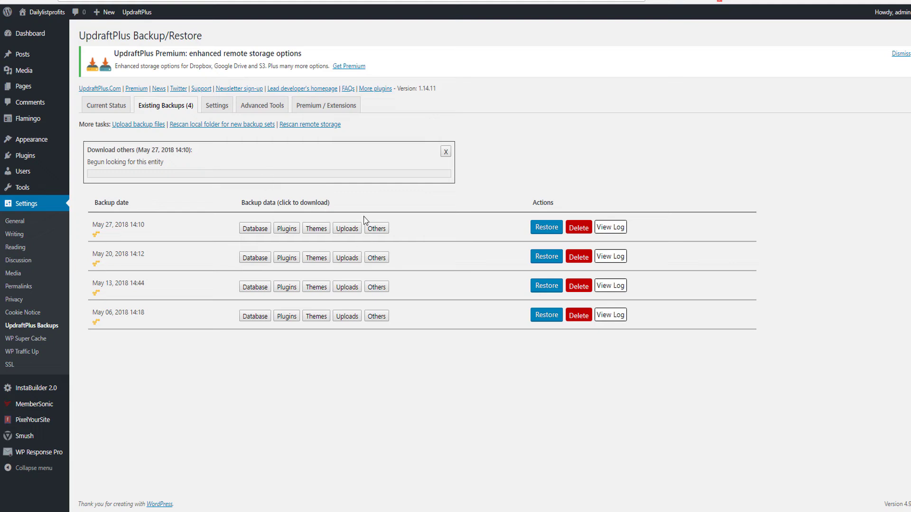
left_click(446, 152)
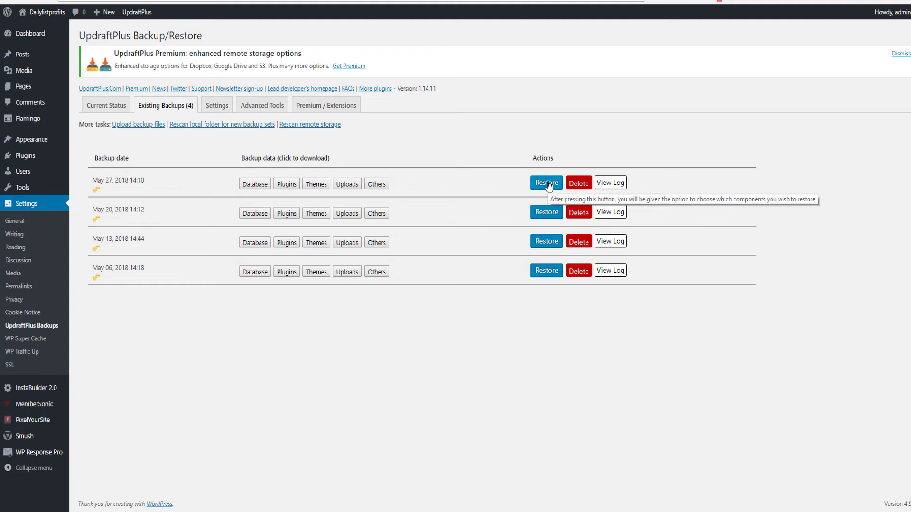
- Open the restore options for the May 27, 2018 14:10 backup and read the instructions on choosing components
left_click_drag(94, 181, 114, 180)
left_click(114, 180)
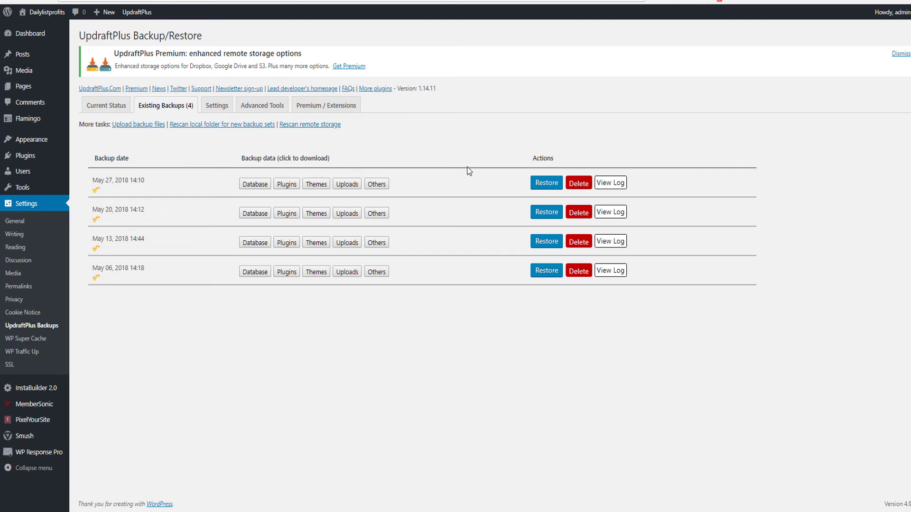
left_click(546, 185)
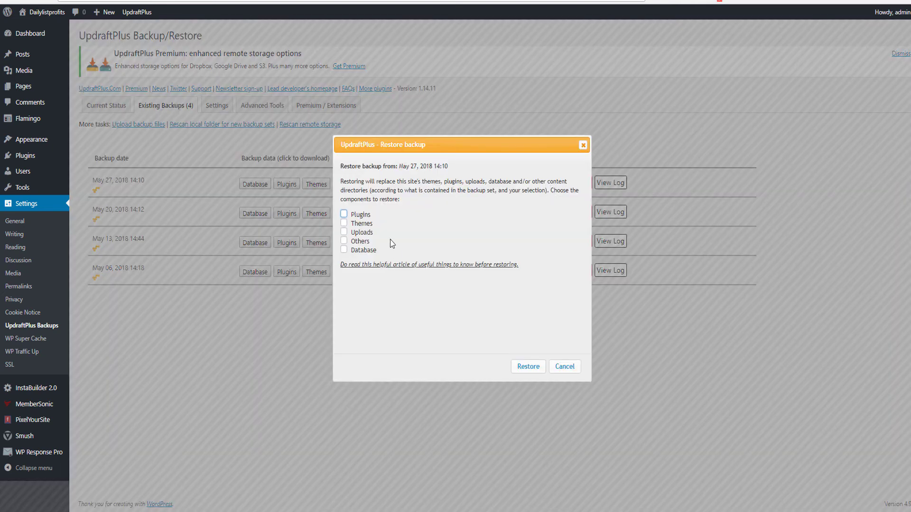
left_click_drag(360, 180, 436, 202)
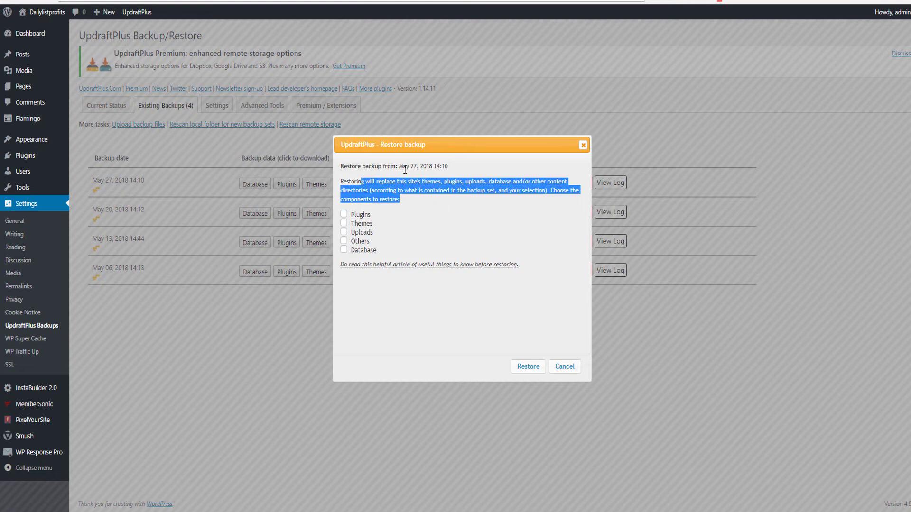
left_click(389, 199)
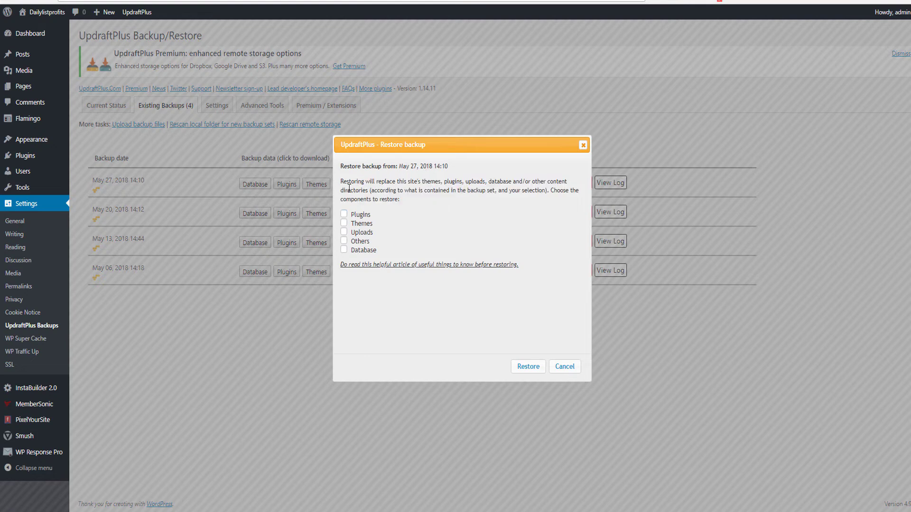
- Select Plugins, Themes, Uploads, Others and Database as components to restore from the May 27, 2018 14:10 backup, and cancel the restore
left_click(344, 214)
left_click(343, 223)
left_click(343, 232)
left_click(344, 250)
left_click(344, 241)
left_click_drag(400, 166, 451, 172)
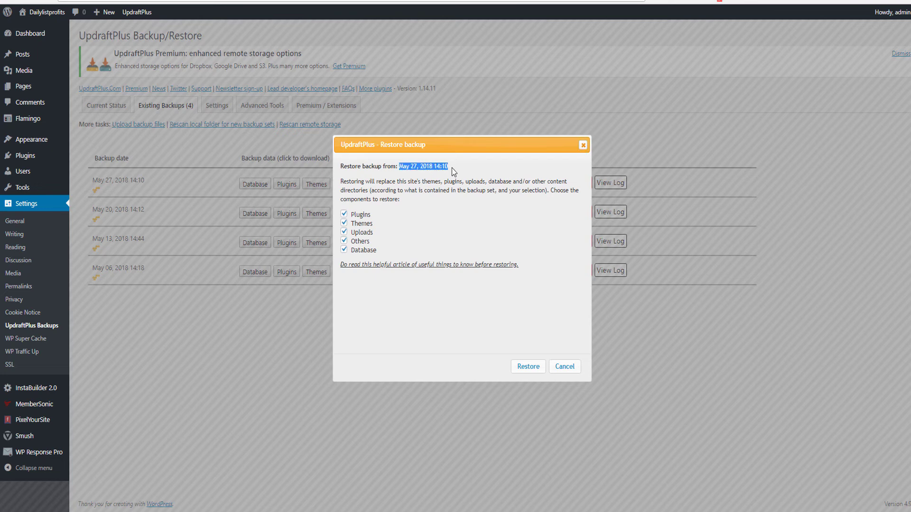
left_click(440, 165)
left_click(565, 368)
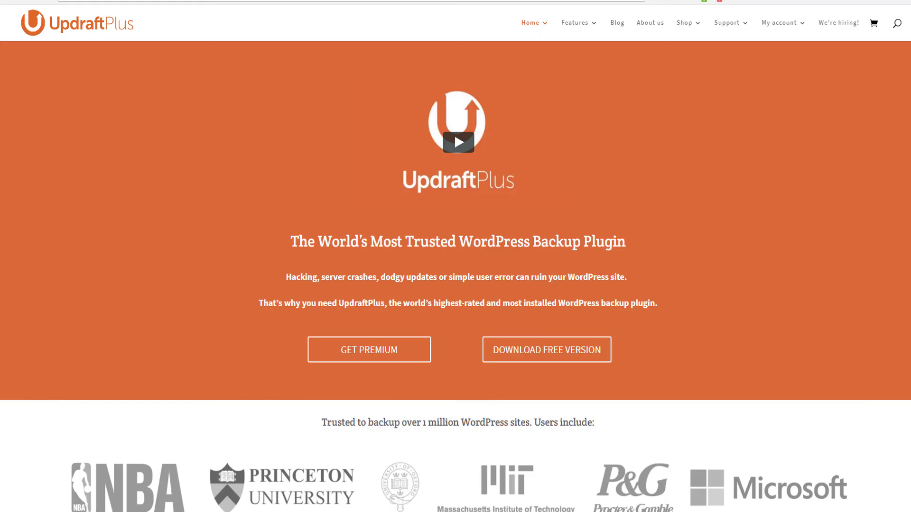
- Look through the UpdraftPlus homepage, open the Premium package page, review its features, pricing and FAQ, and return to the WordPress backups
scroll(569, 410, "down", 8)
scroll(557, 377, "up", 8)
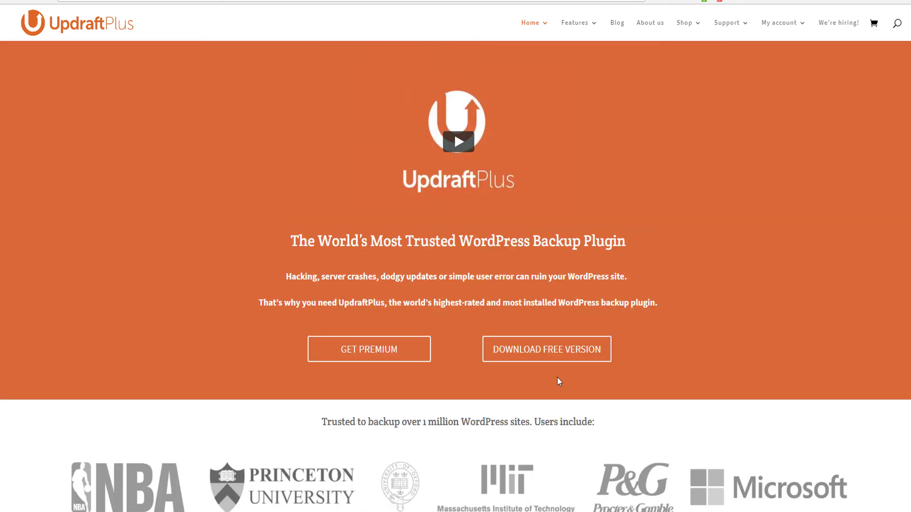
left_click(415, 350)
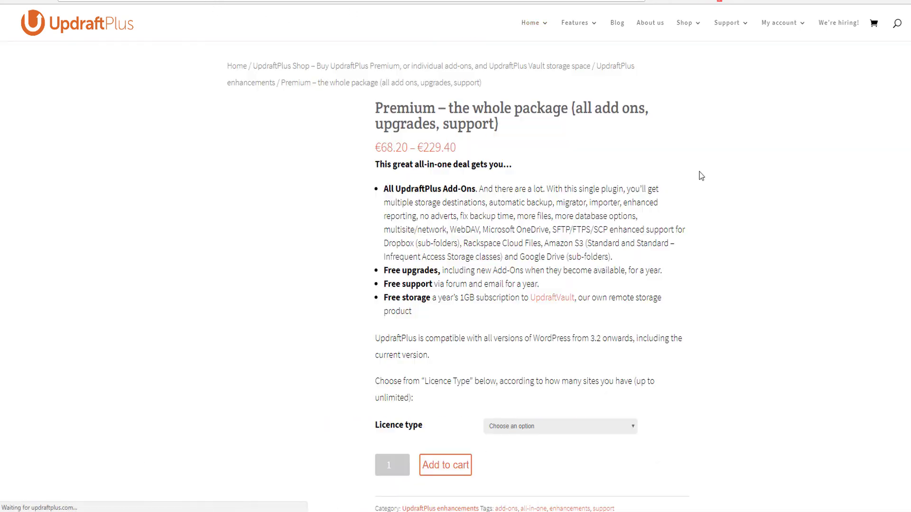
scroll(545, 314, "down", 20)
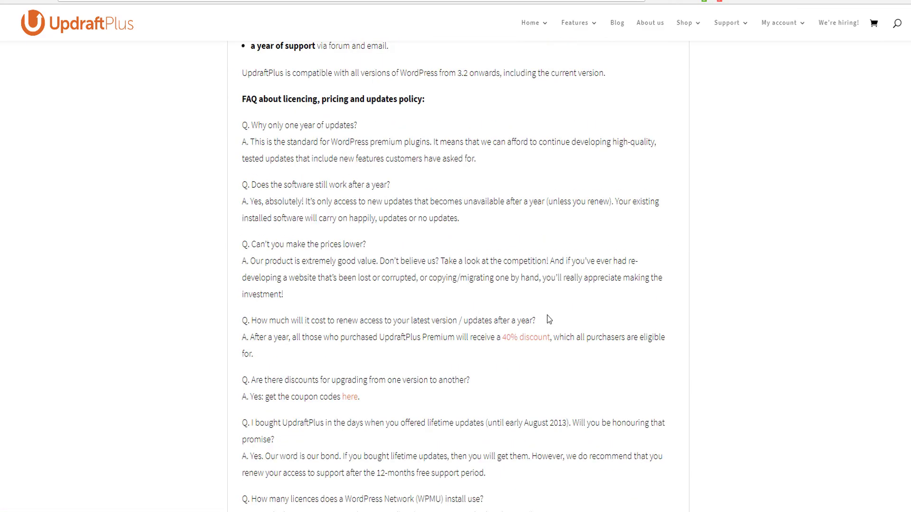
scroll(553, 325, "up", 20)
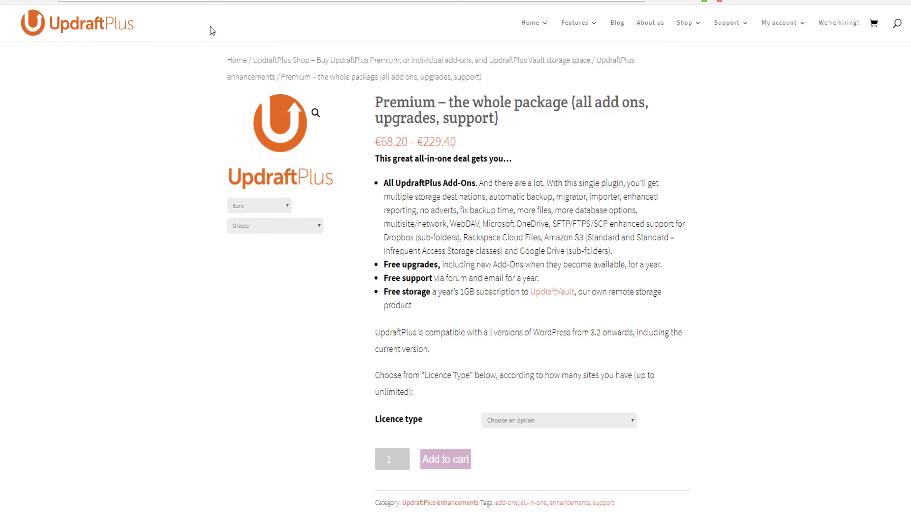
key("ctrl+Tab")
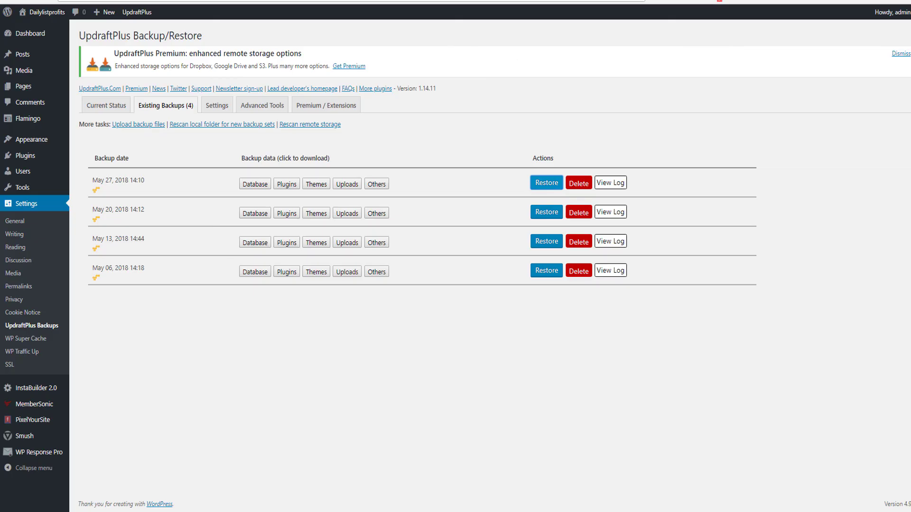